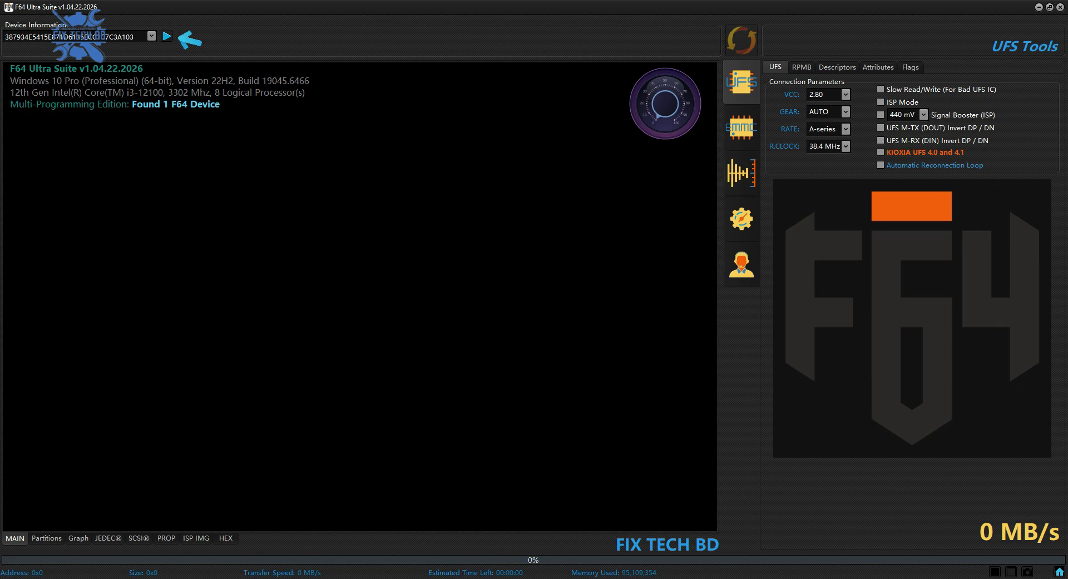
# - Connect the F64 device and configure the eMMC connection with ISP Mode, Automatic Reconnection Loop, a 52 MHz clock and no Android security partition backup
pyautogui.click(167, 36)
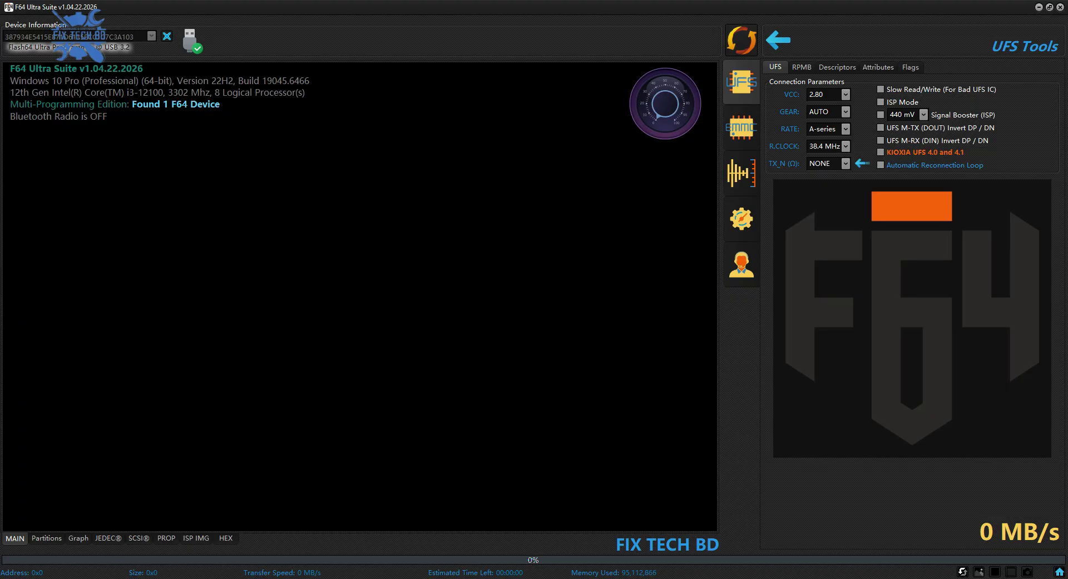
pyautogui.click(742, 128)
pyautogui.click(855, 95)
pyautogui.click(779, 157)
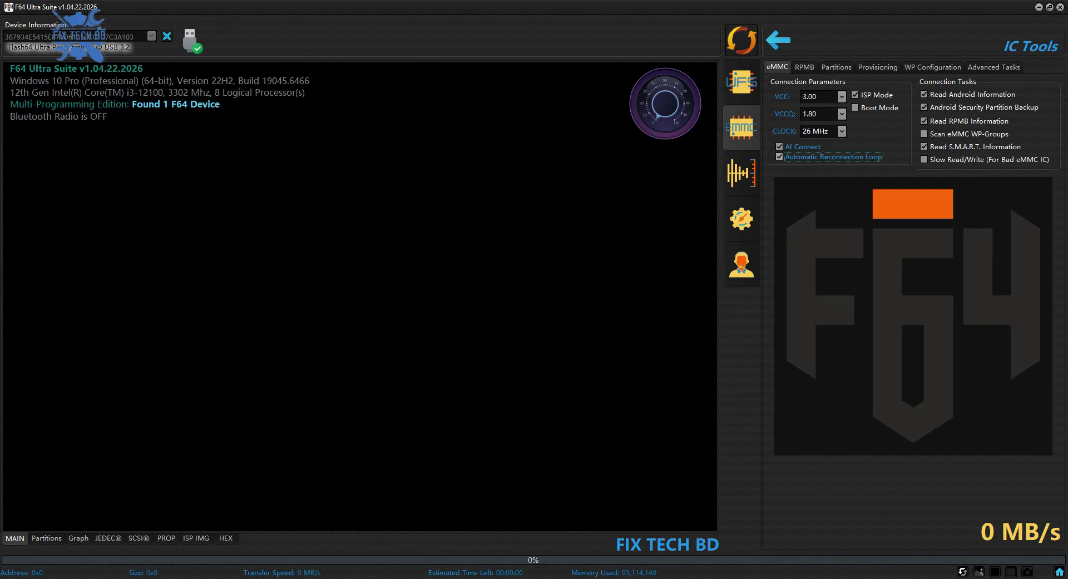
pyautogui.click(842, 131)
pyautogui.click(818, 182)
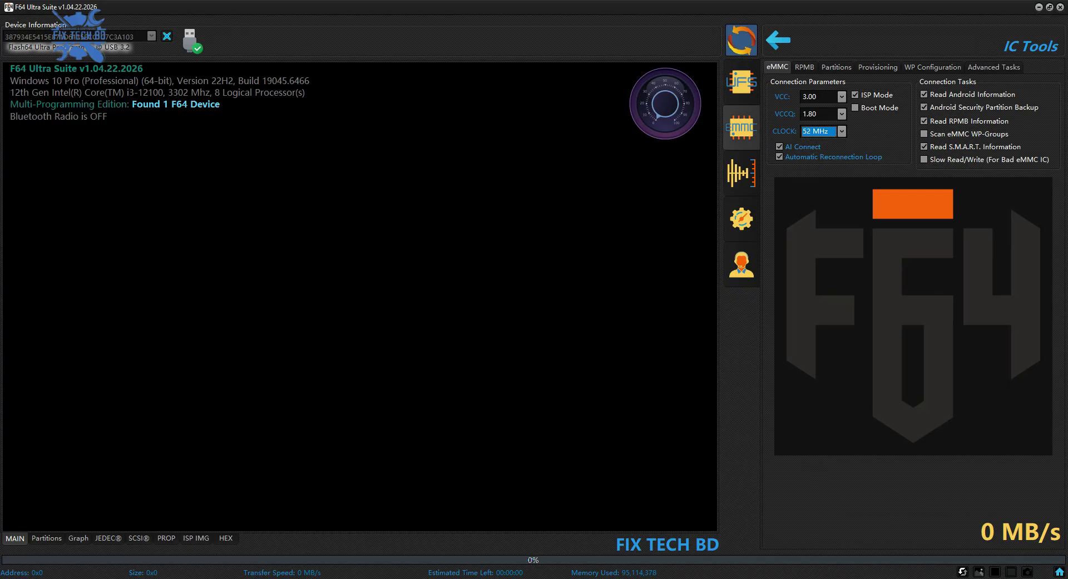
pyautogui.click(924, 107)
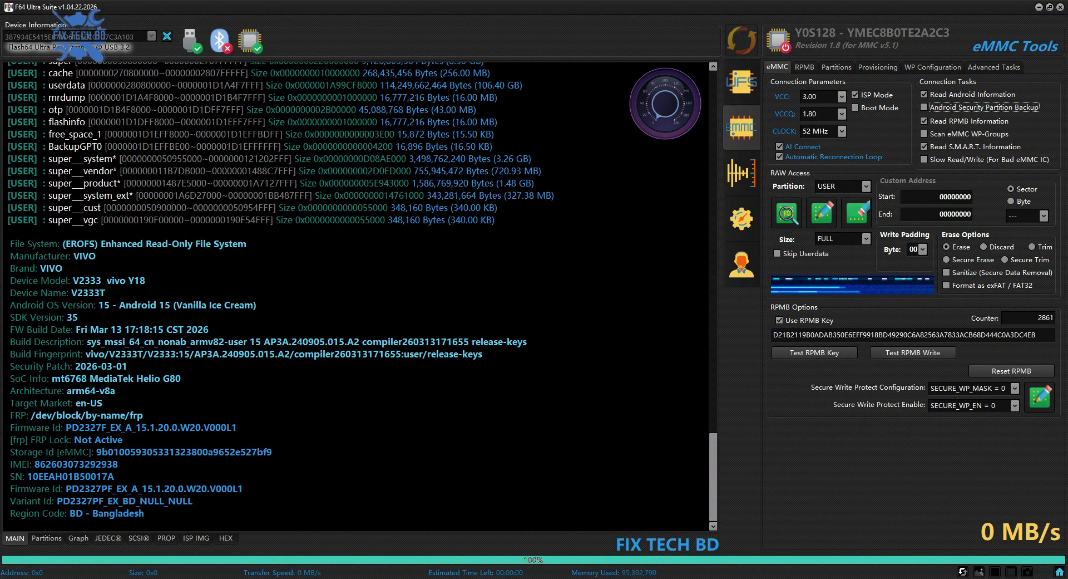
# - Examine the eMMC report for the RPMB counter, chip health, partition list and phone details
pyautogui.scroll(2, 356, 295)
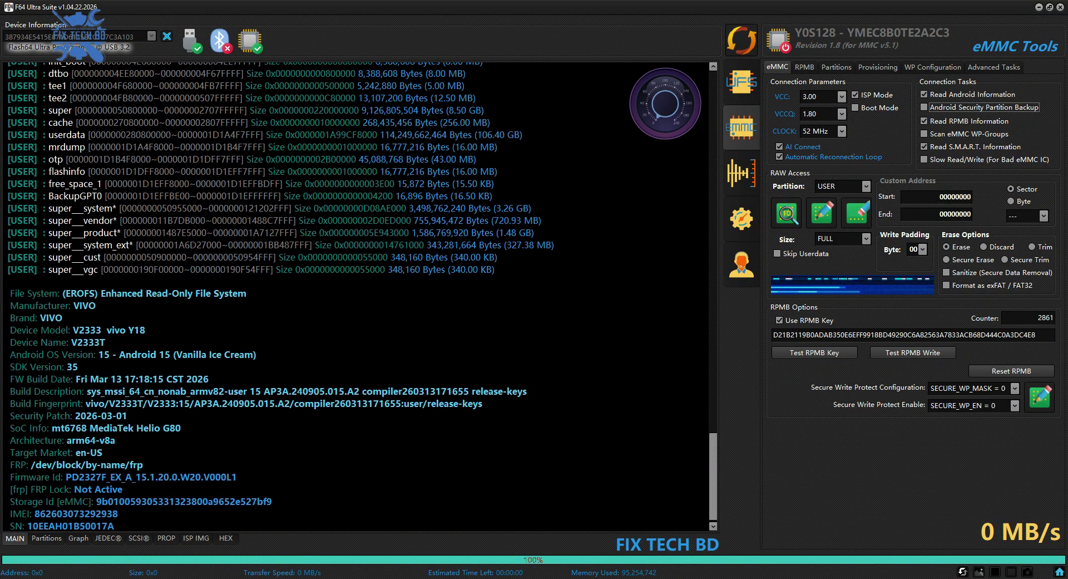
pyautogui.scroll(4, 356, 295)
pyautogui.scroll(10, 361, 297)
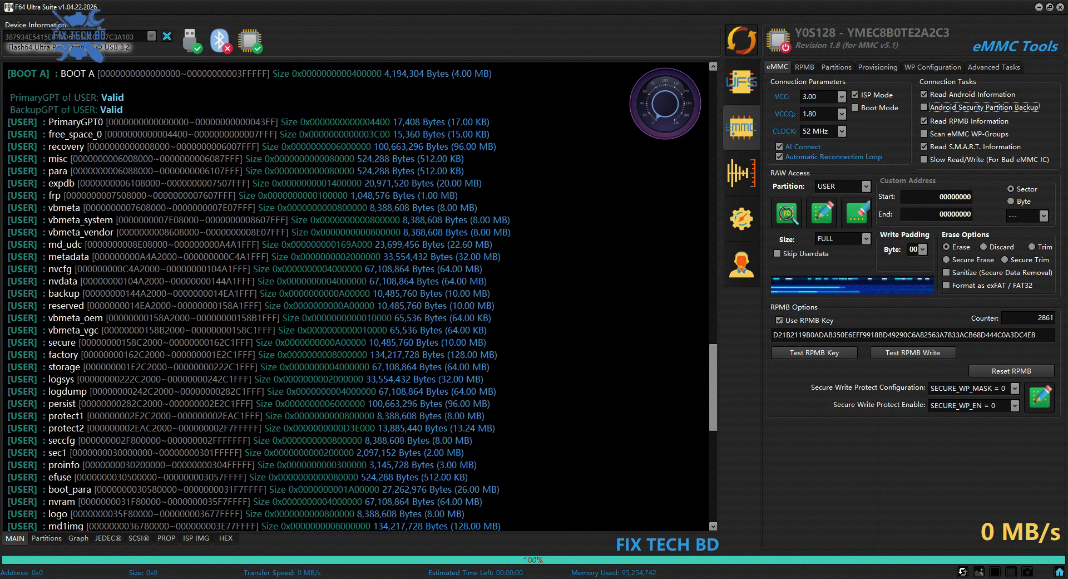
pyautogui.scroll(-5, 362, 297)
pyautogui.scroll(5, 362, 297)
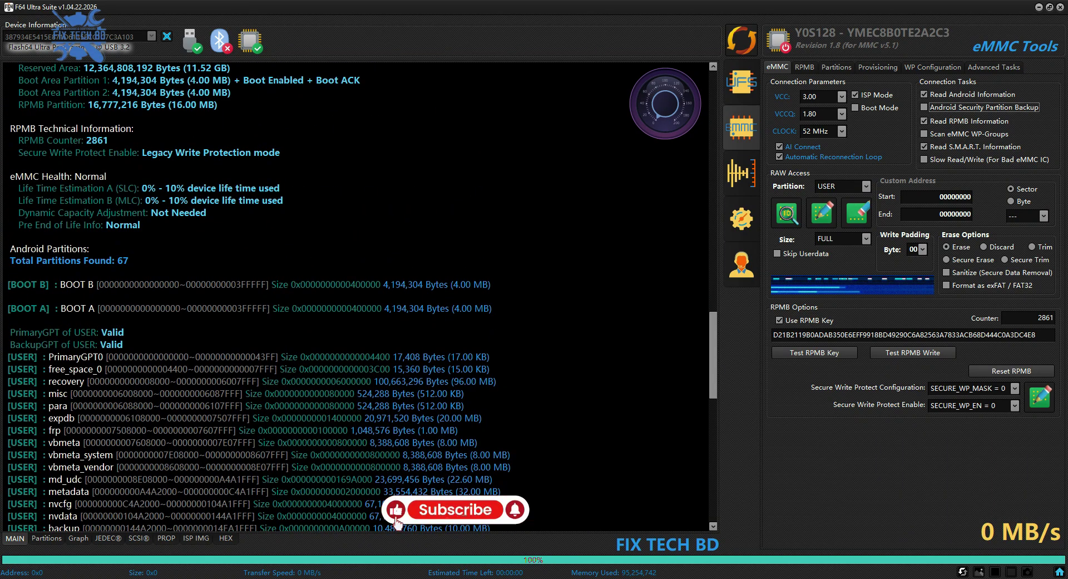
pyautogui.scroll(-1, 362, 297)
pyautogui.scroll(-17, 362, 297)
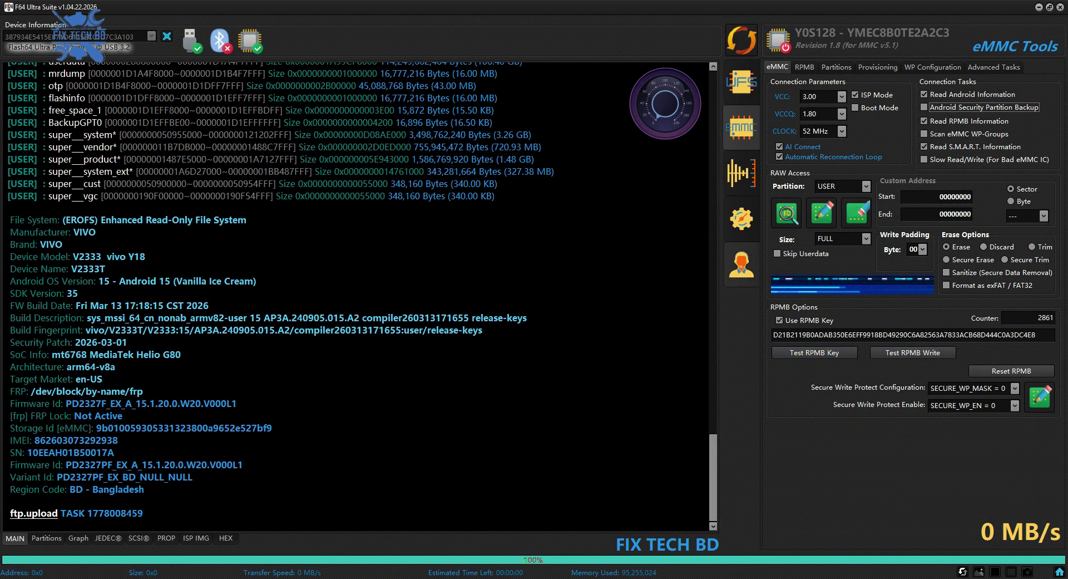
# - Reset the eMMC's RPMB data and key, continuing past the chip support warning
pyautogui.click(1011, 370)
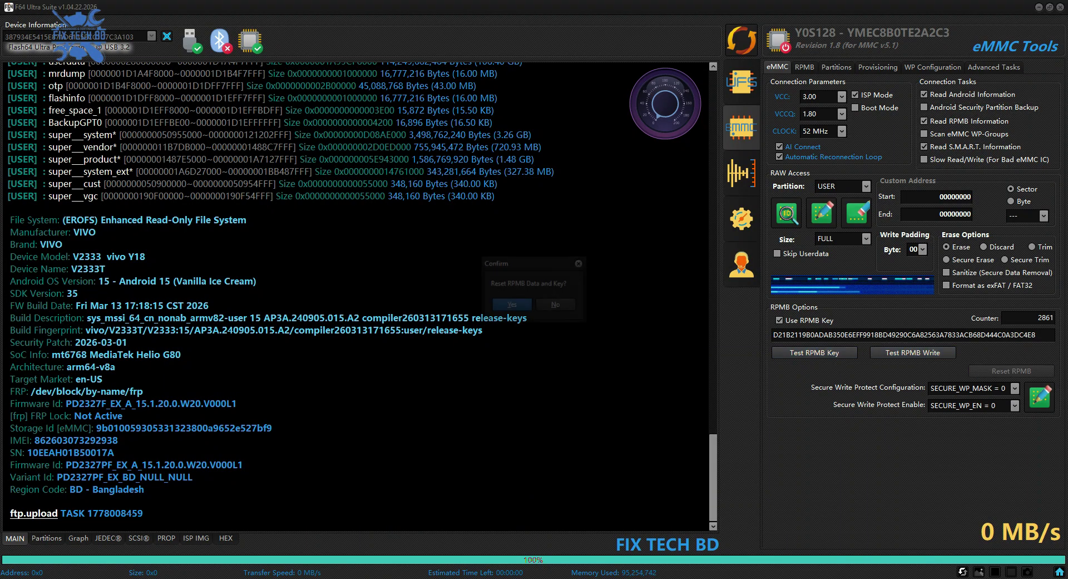
pyautogui.press('Return')
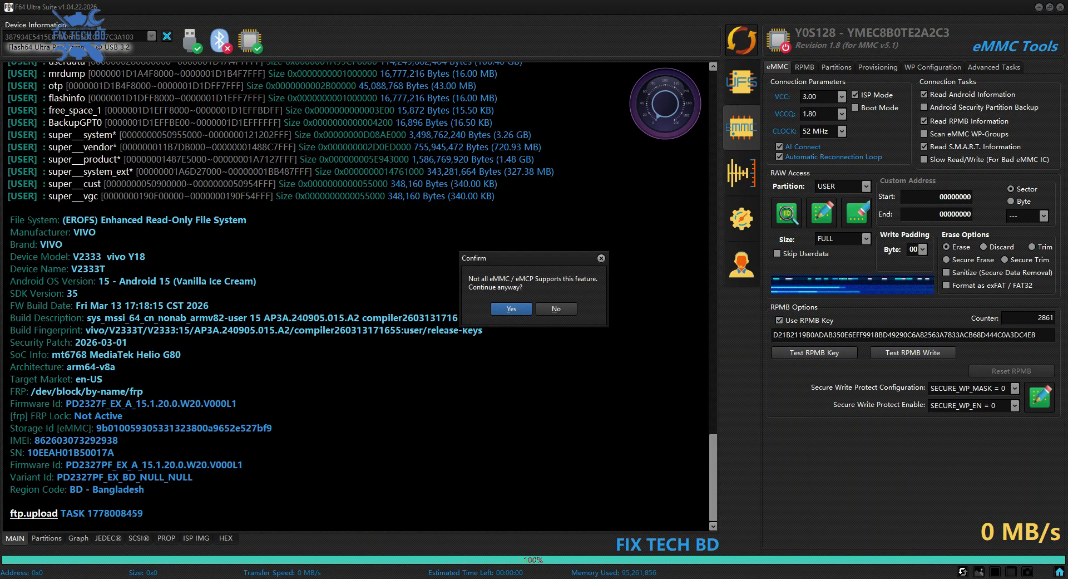
pyautogui.press('Return')
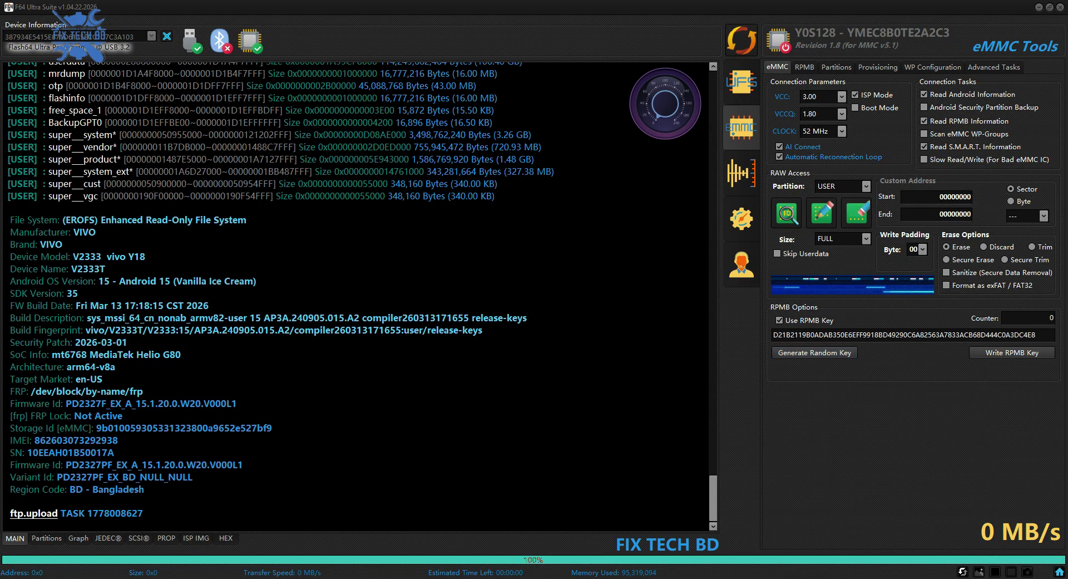
# - Generate a random RPMB key and try to write it to the eMMC
pyautogui.click(814, 352)
pyautogui.click(814, 353)
pyautogui.click(815, 353)
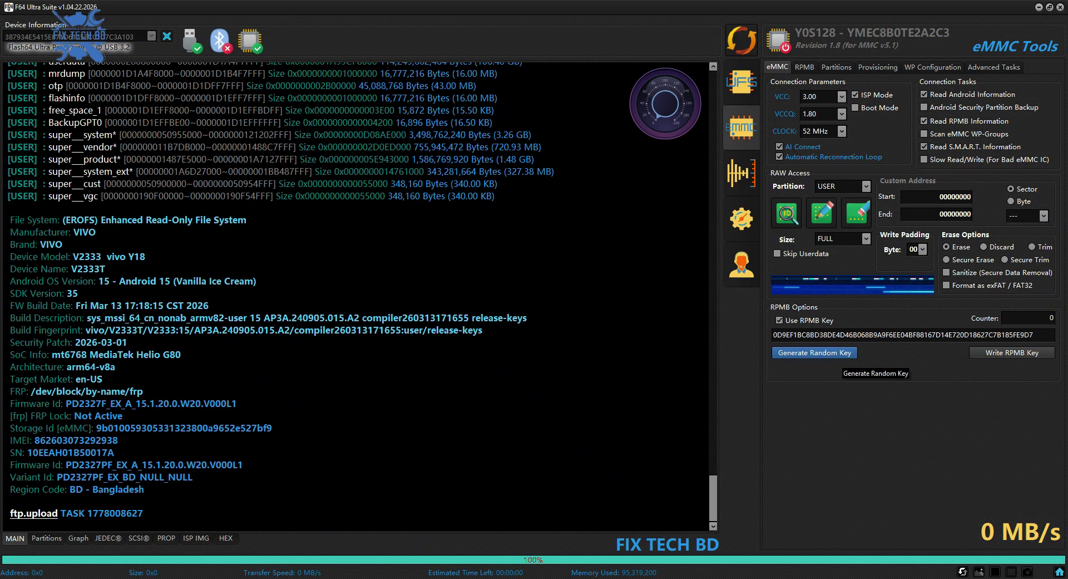
pyautogui.click(814, 353)
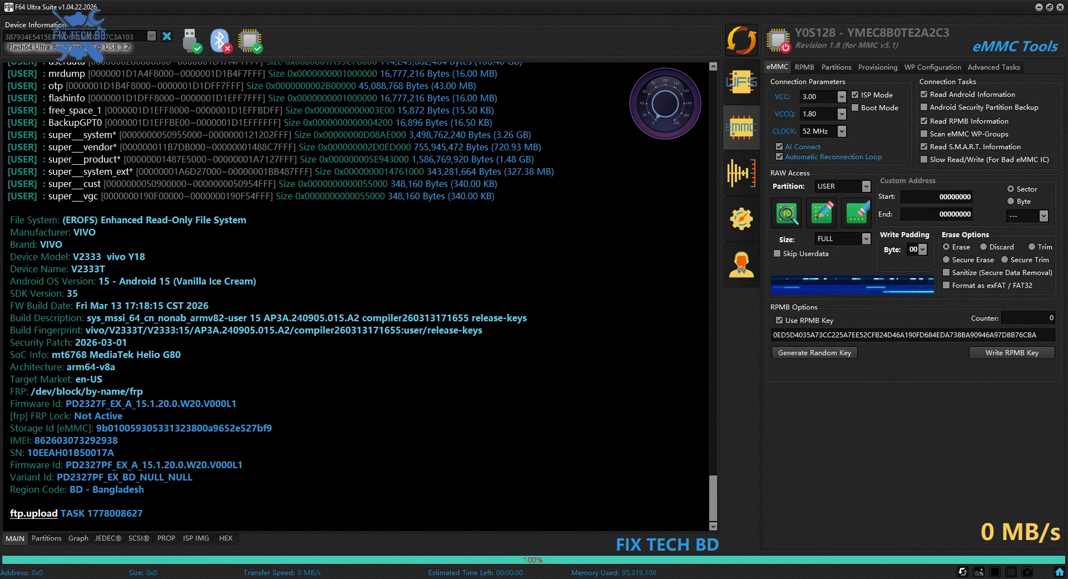
pyautogui.click(1012, 352)
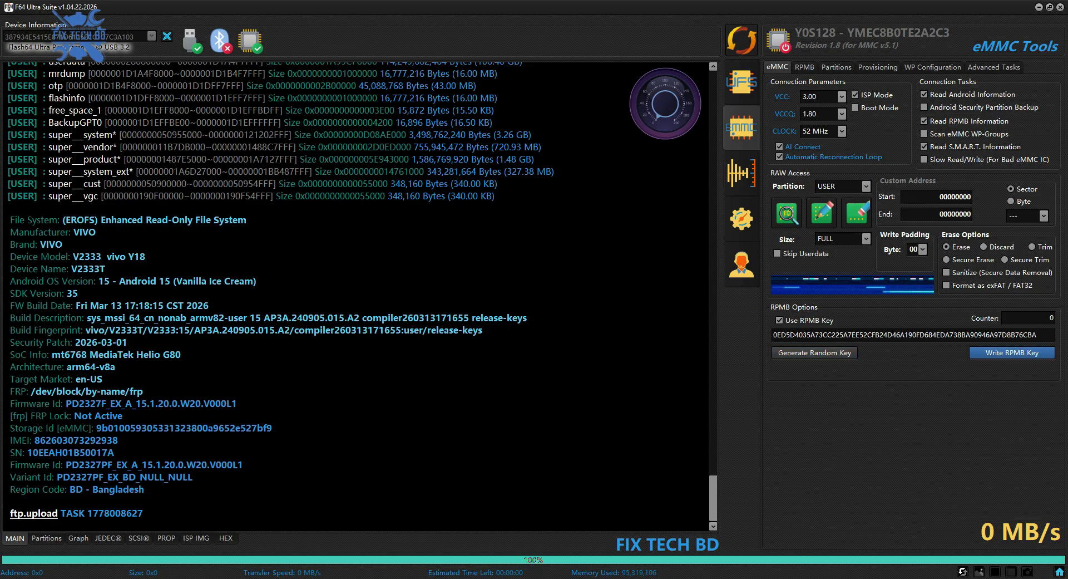
pyautogui.press('Return')
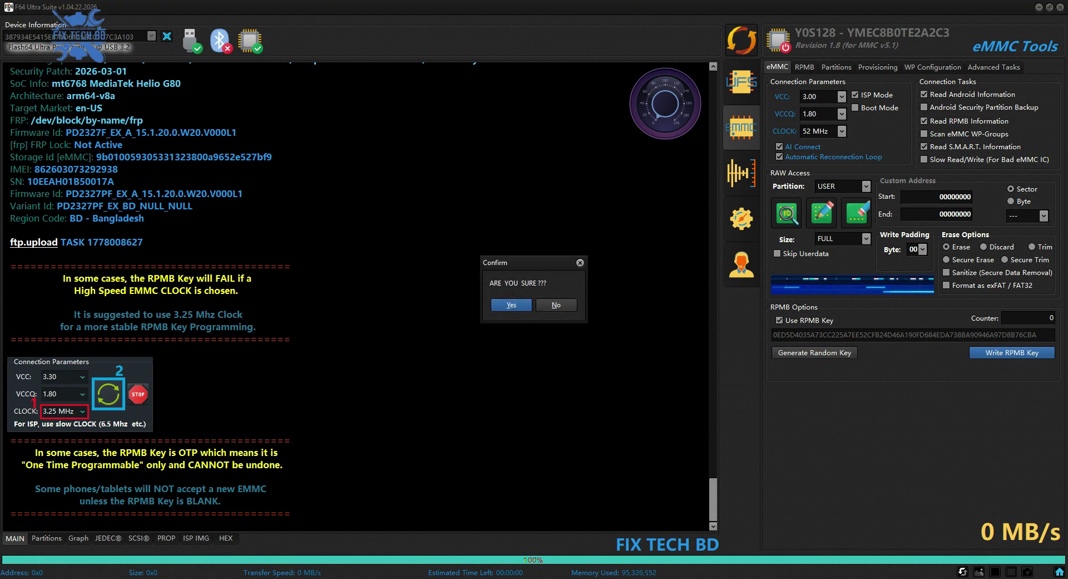
pyautogui.press('Return')
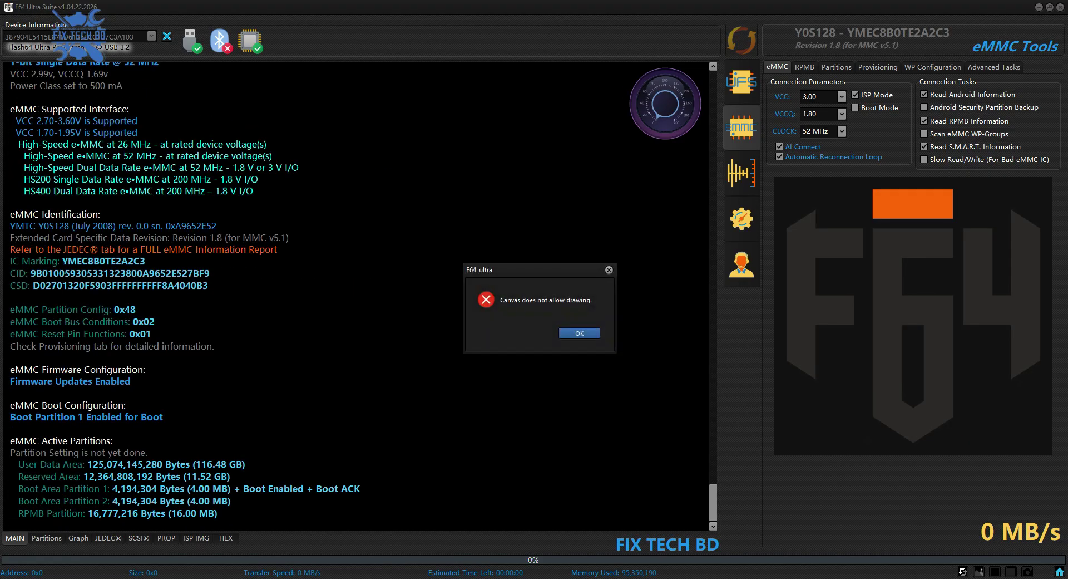
# - Dismiss the canvas drawing error and exit the suite despite the active task
pyautogui.press('Return')
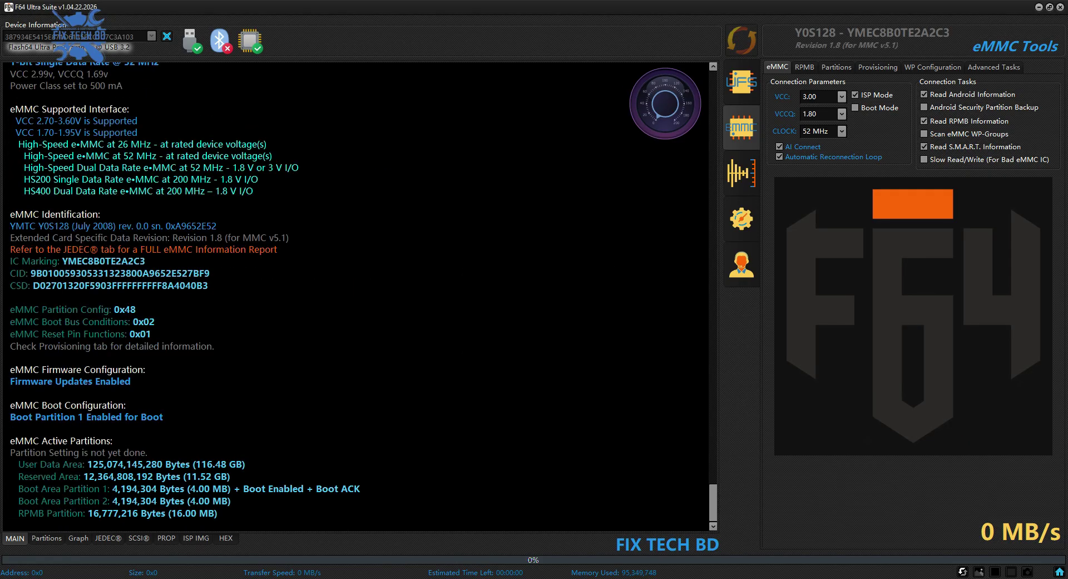
pyautogui.click(1059, 7)
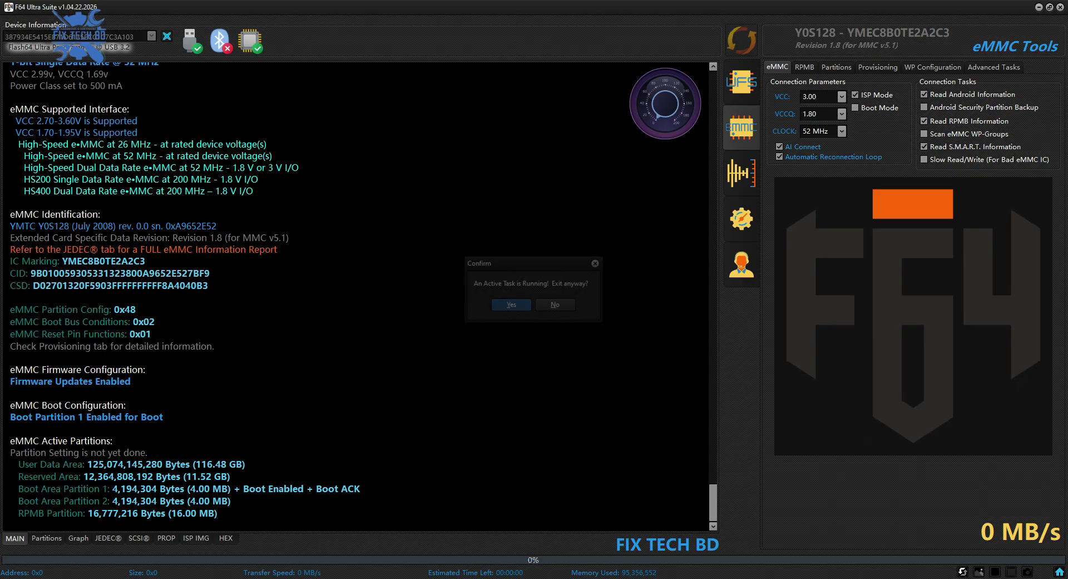
pyautogui.click(511, 305)
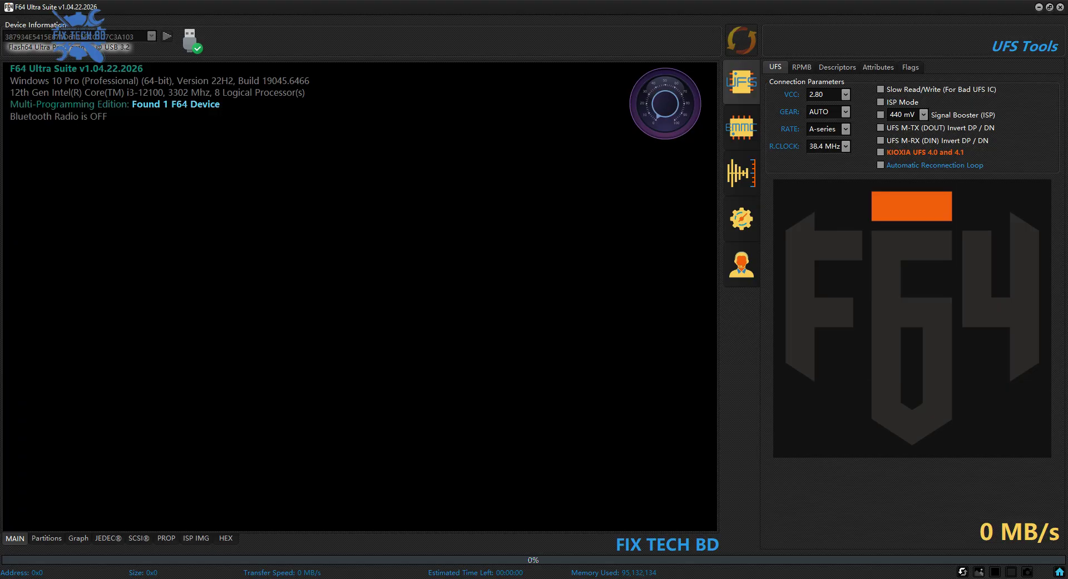
# - Set up the eMMC connection with AI Connect, Automatic Reconnection Loop, ISP Mode, a 52 MHz clock and no Android security partition backup
pyautogui.click(741, 128)
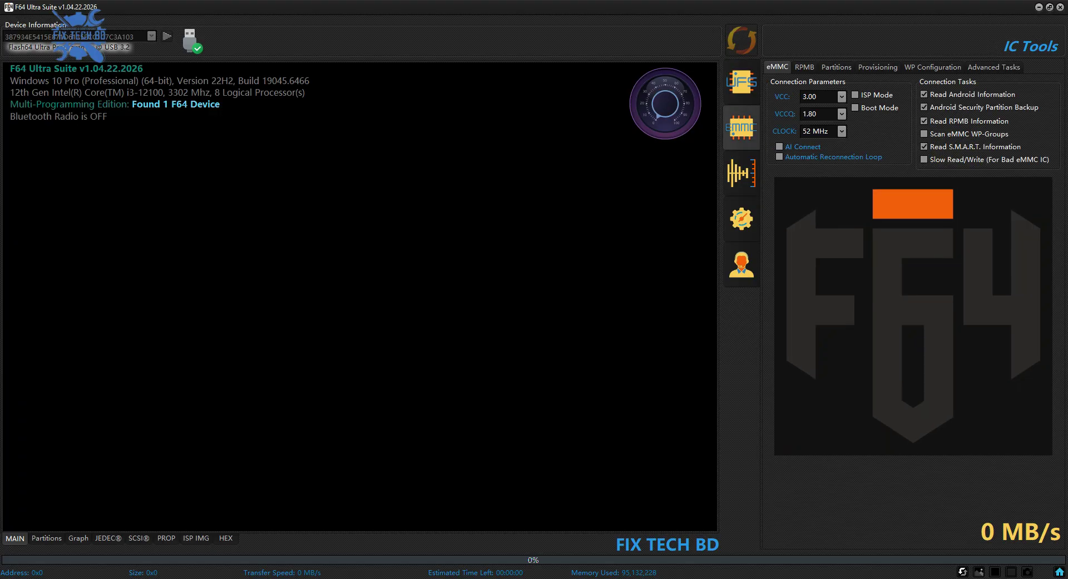
pyautogui.click(781, 147)
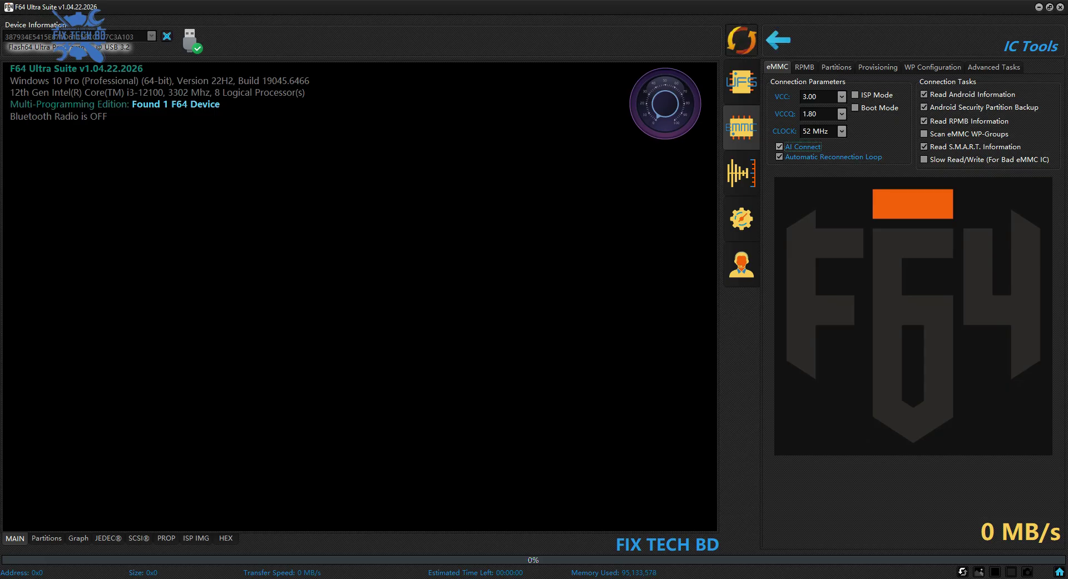
pyautogui.click(856, 95)
pyautogui.click(842, 132)
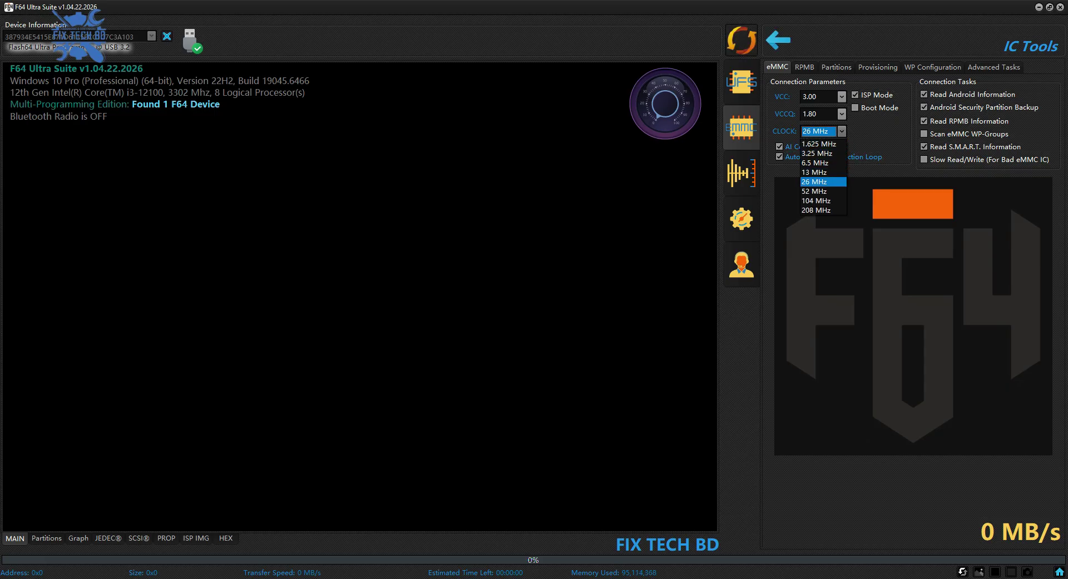
pyautogui.click(823, 191)
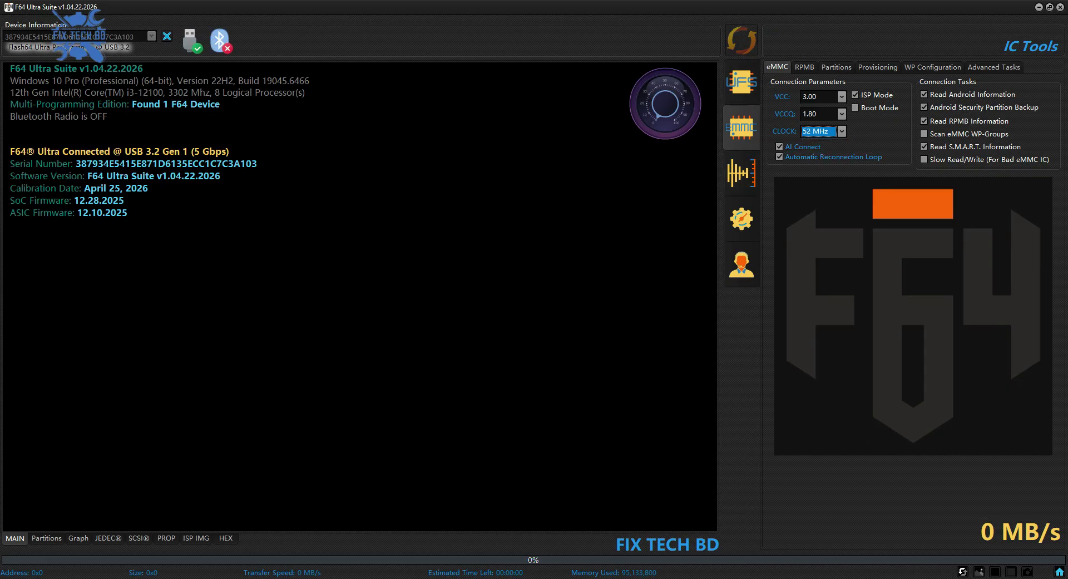
pyautogui.click(924, 107)
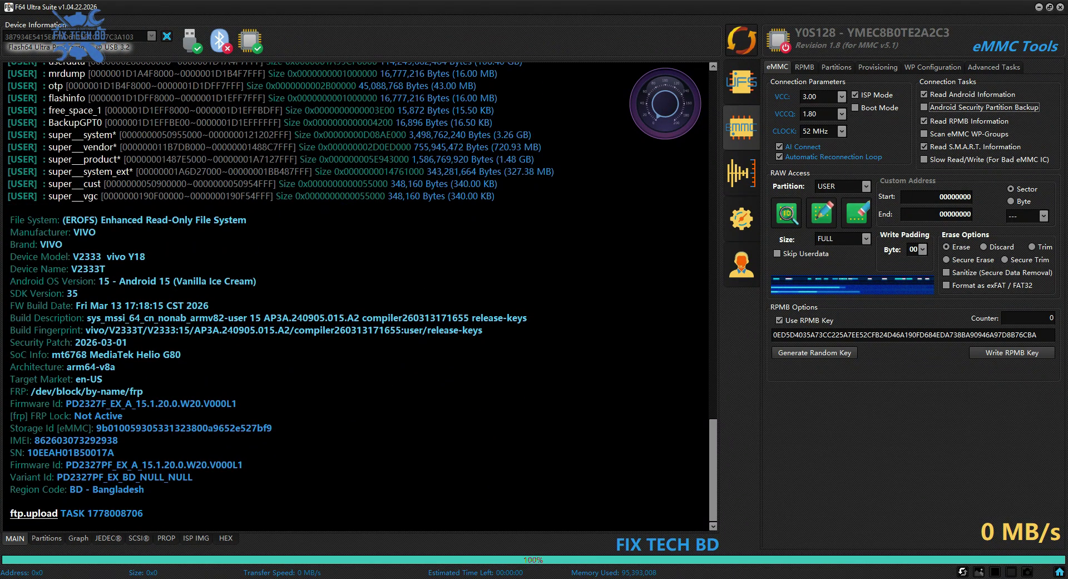
# - Generate a new random RPMB key, write it to the eMMC and check the write result in the log
pyautogui.click(815, 352)
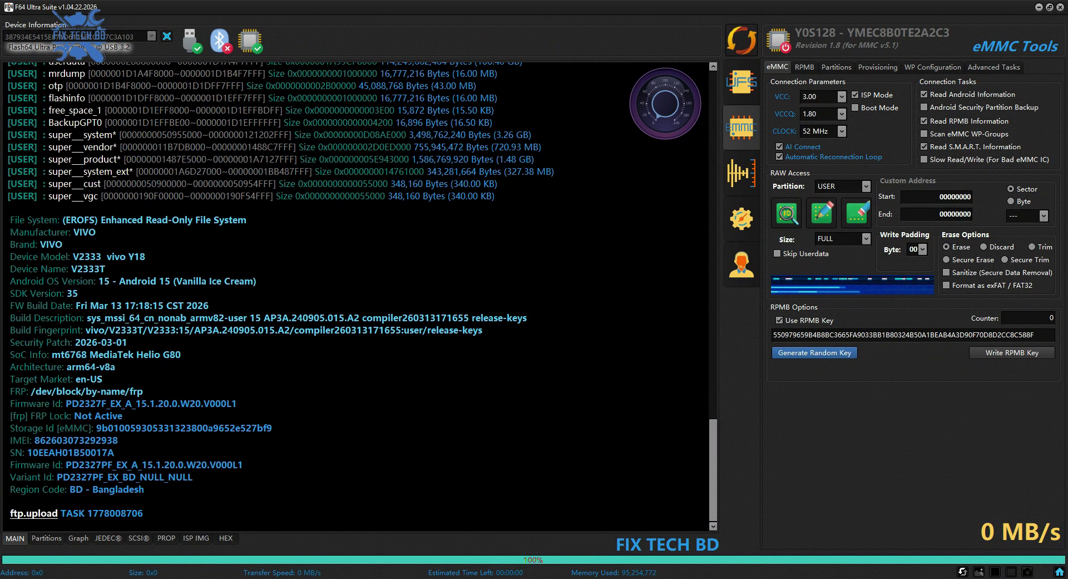
pyautogui.click(814, 352)
pyautogui.click(815, 352)
pyautogui.click(1011, 352)
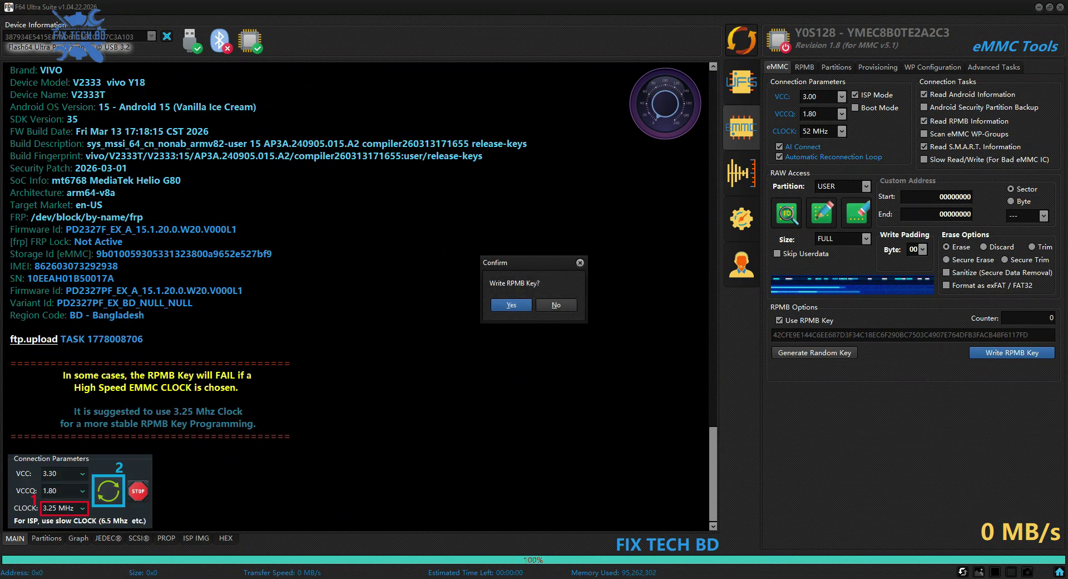
pyautogui.press('Return')
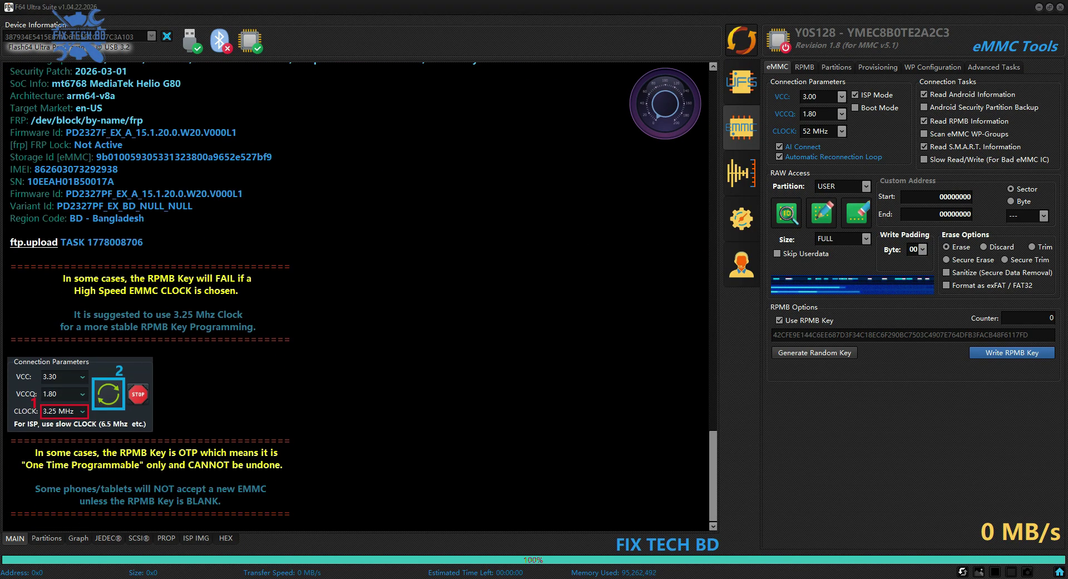
pyautogui.press('Return')
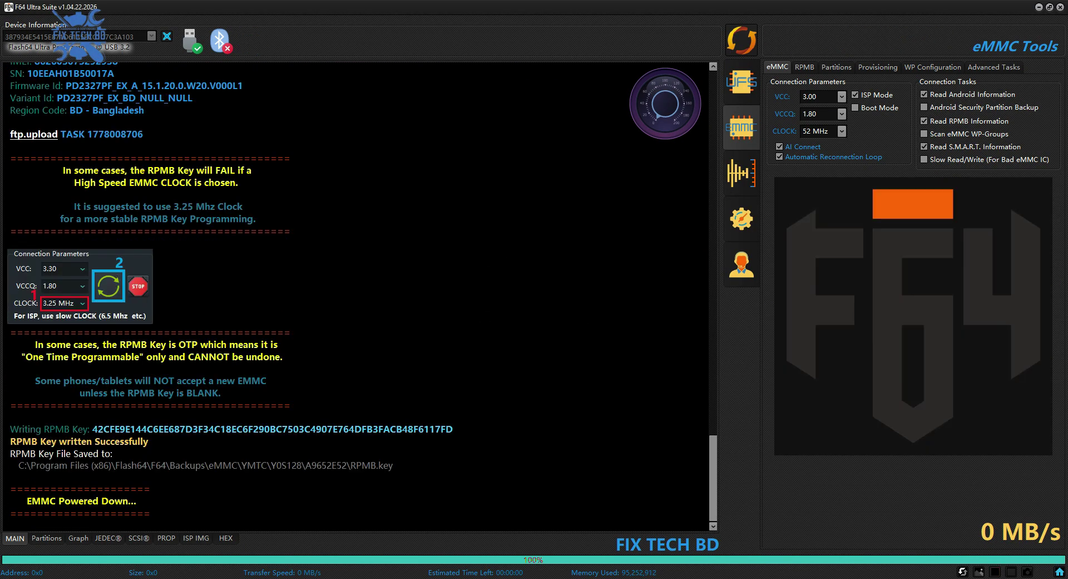
pyautogui.moveTo(11, 429); pyautogui.dragTo(204, 466)
pyautogui.click(10, 416)
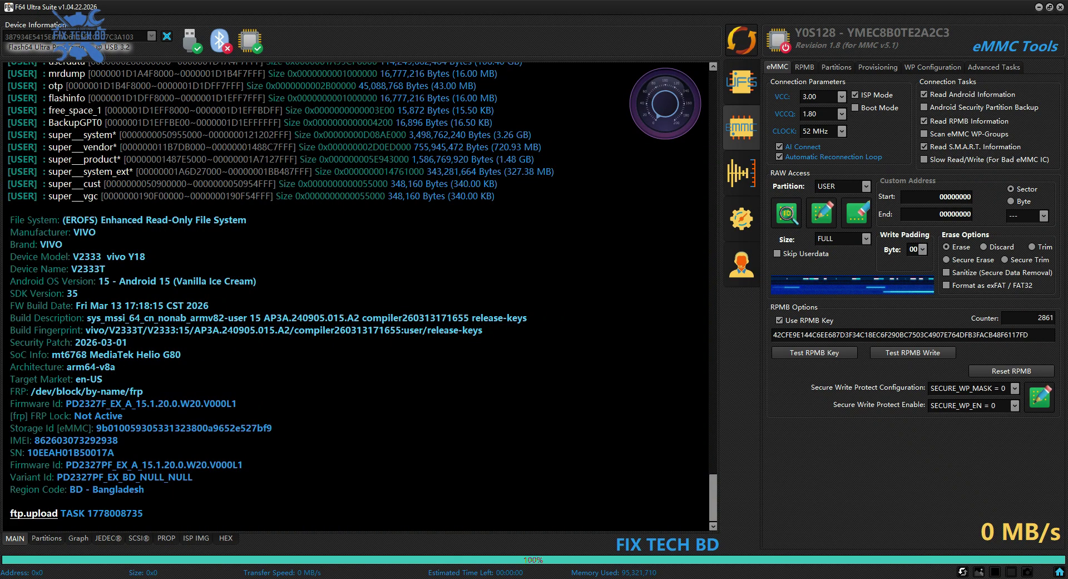
# - Write 0_expdb_0x00030840_20260504_173947.bin from New folder to the RPMB partition at full size, accepting the write counter increase
pyautogui.click(865, 186)
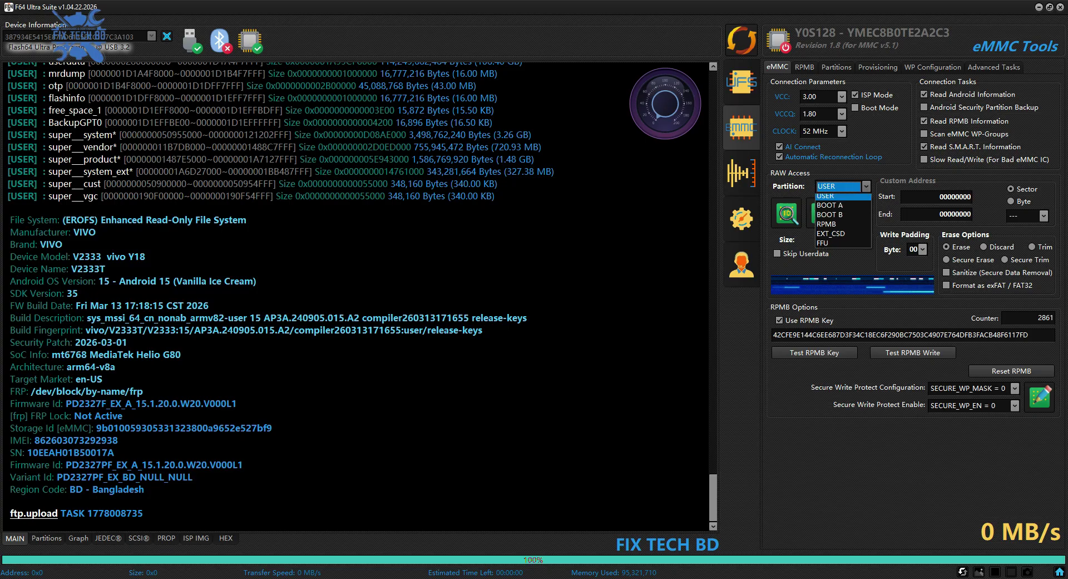
pyautogui.click(829, 227)
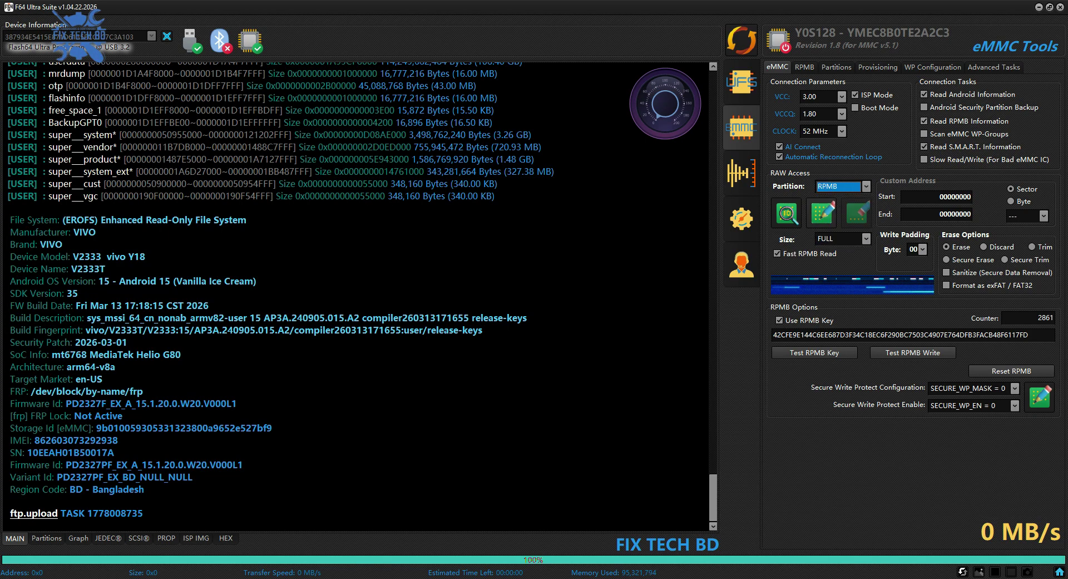
pyautogui.click(822, 211)
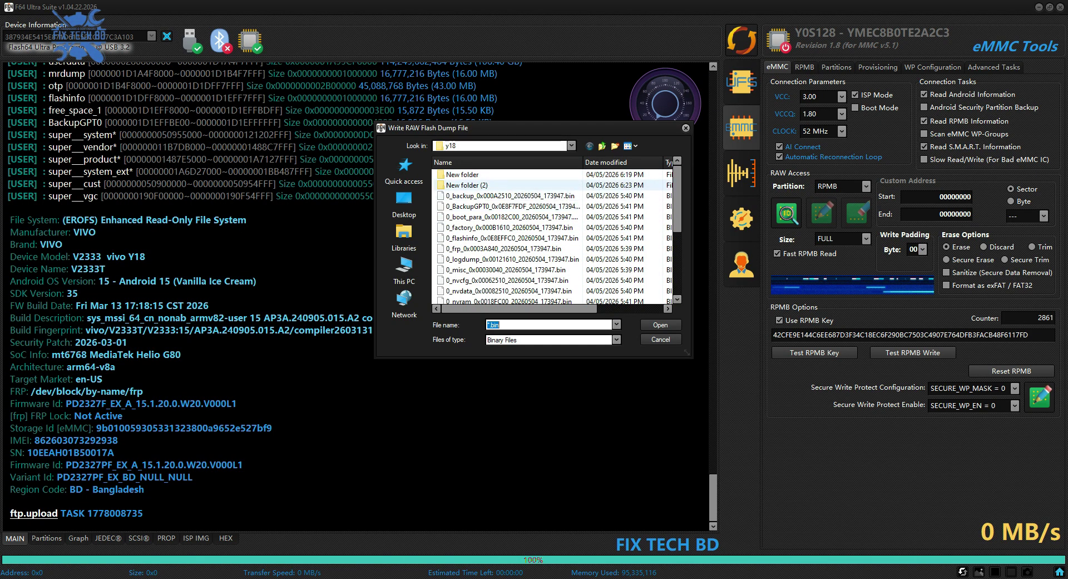
pyautogui.doubleClick(490, 175)
pyautogui.click(490, 174)
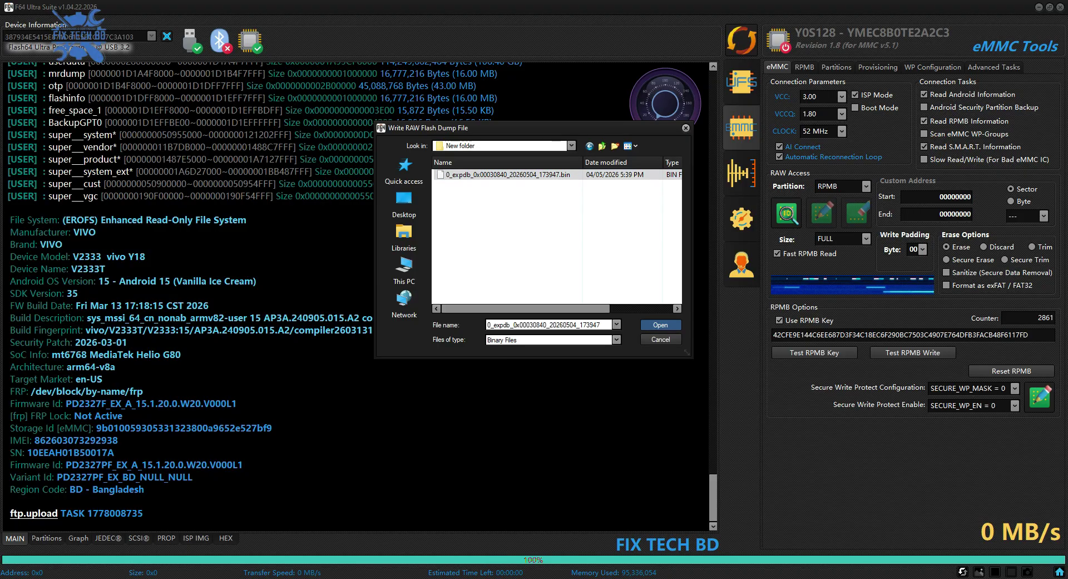
pyautogui.click(661, 324)
pyautogui.press('Return')
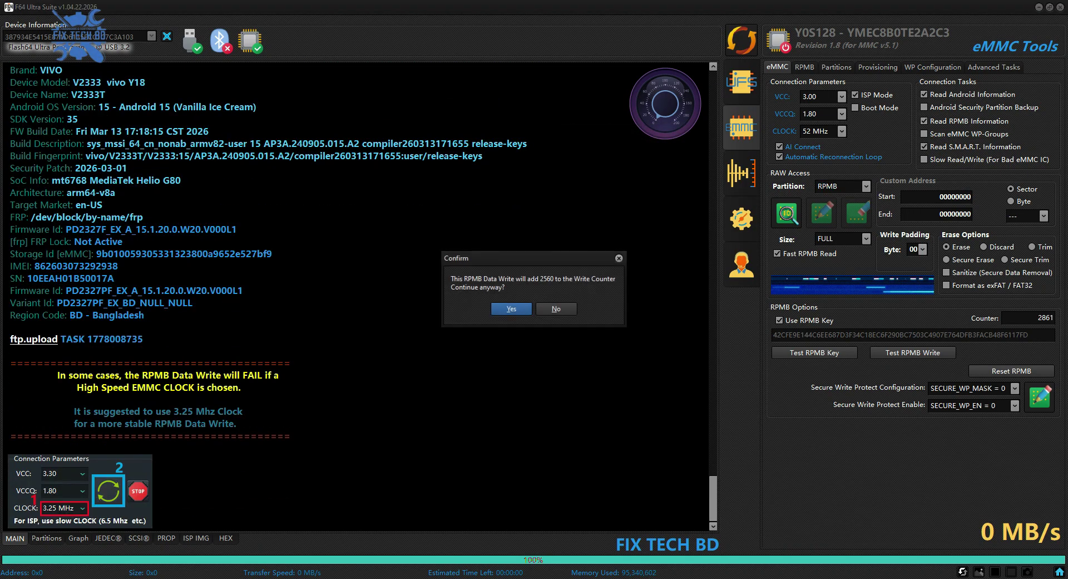
pyautogui.press('Return')
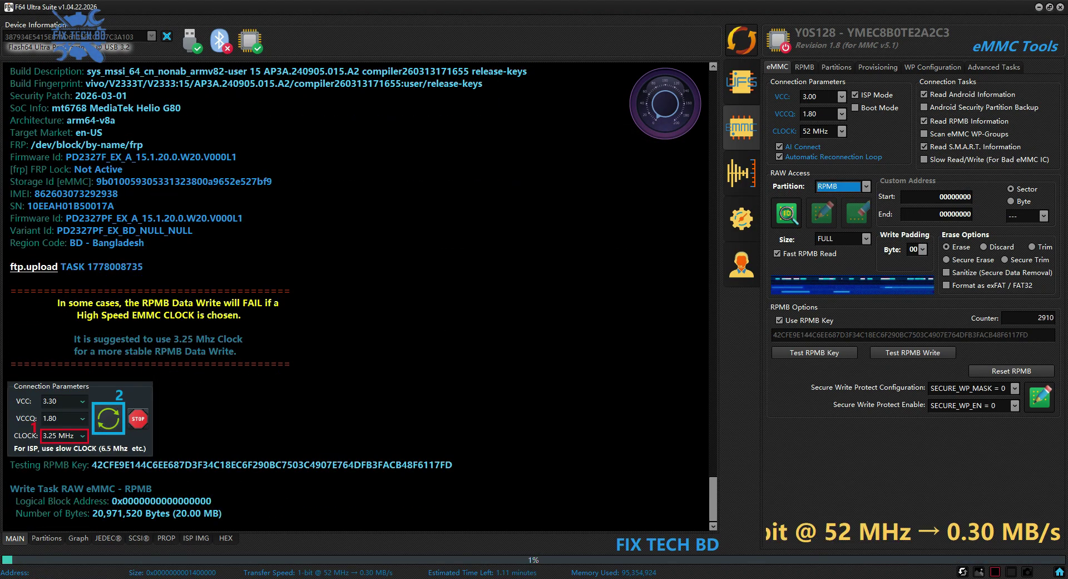
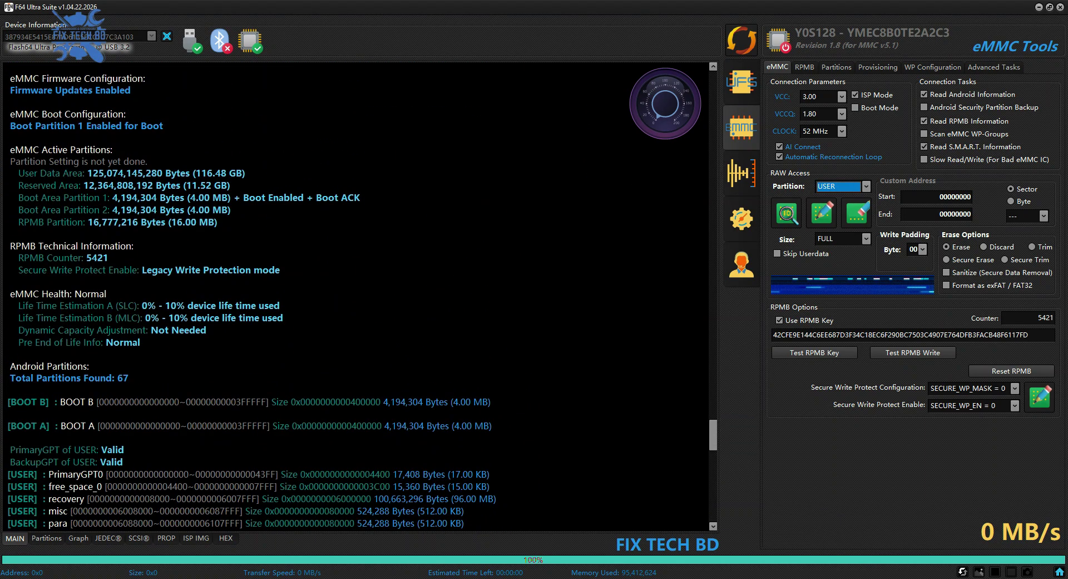
# - Check the RPMB counter in the new eMMC report and the phone details at the end of the log
pyautogui.moveTo(47, 257); pyautogui.dragTo(110, 257)
pyautogui.moveTo(18, 258); pyautogui.dragTo(110, 257)
pyautogui.click(108, 257)
pyautogui.scroll(-20, 356, 296)
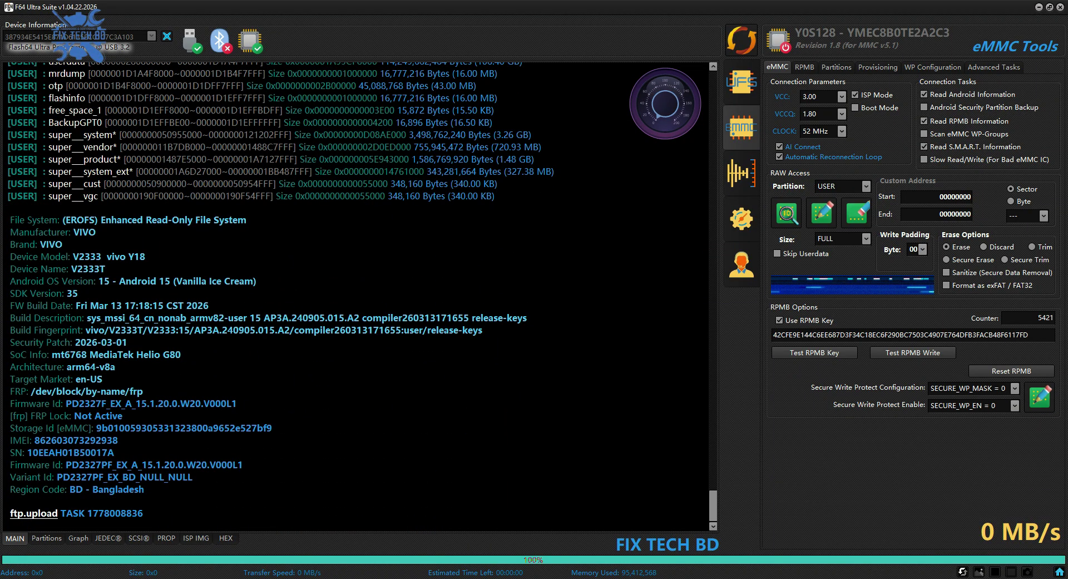
pyautogui.click(872, 34)
pyautogui.press('Return')
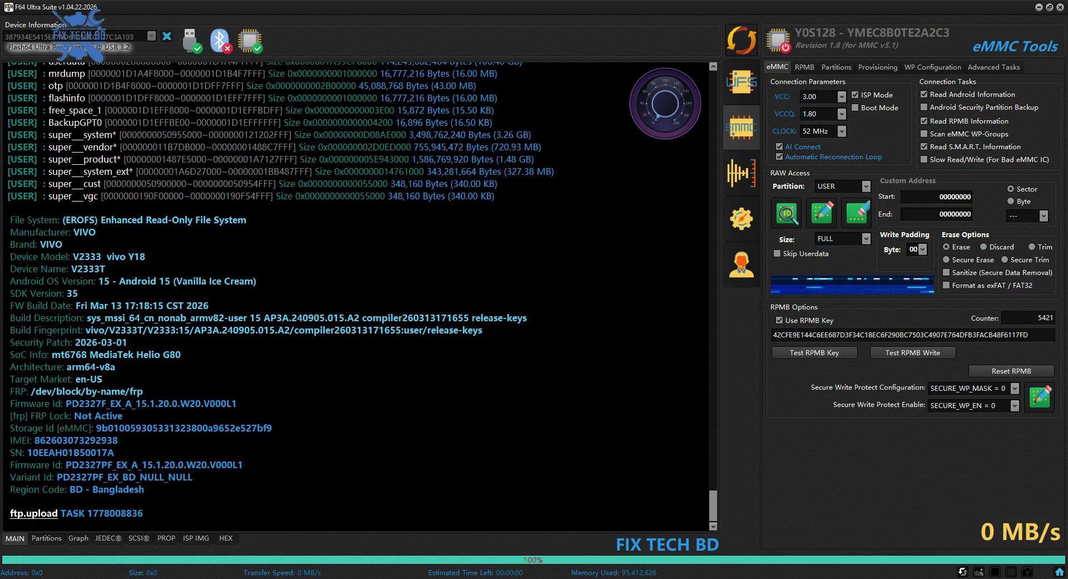